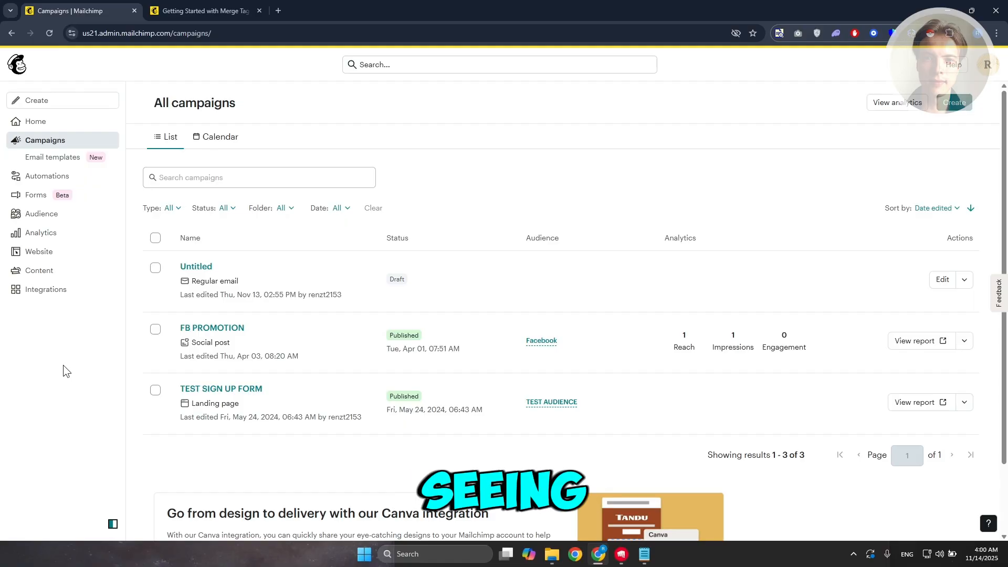
# Close the merge tags browser tab and start building a new landing page from the creation options.
pyautogui.click(58, 121)
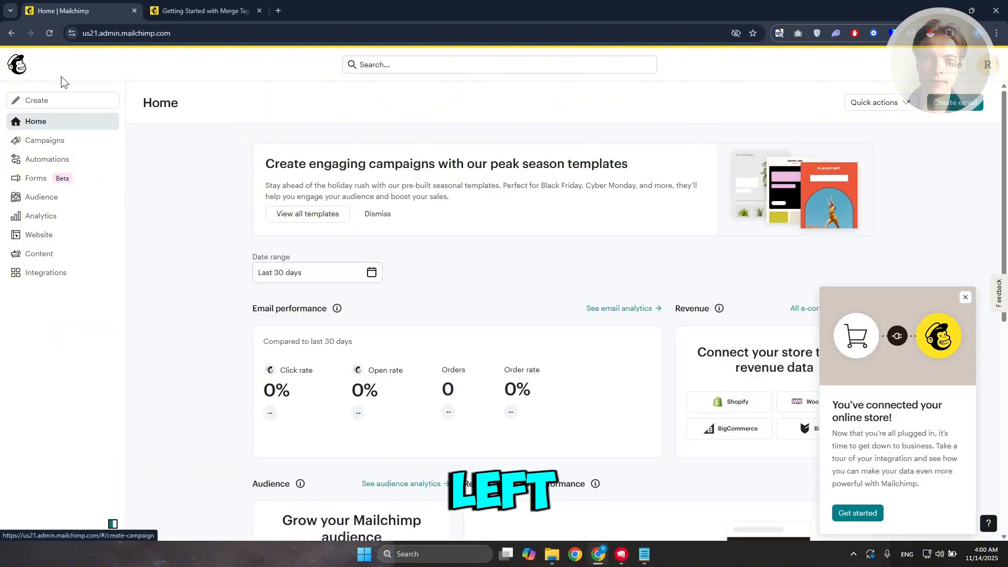
pyautogui.click(72, 104)
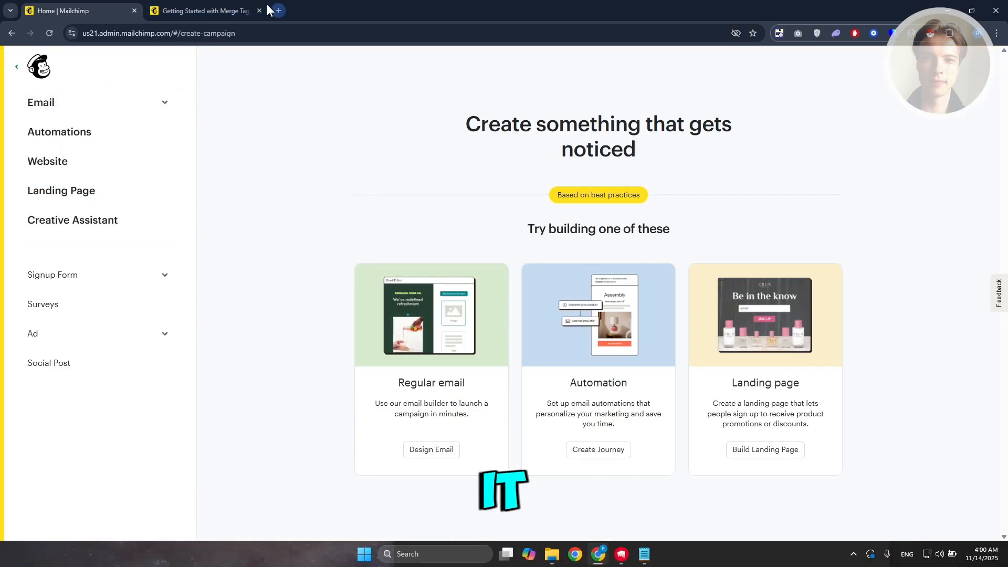
pyautogui.click(258, 12)
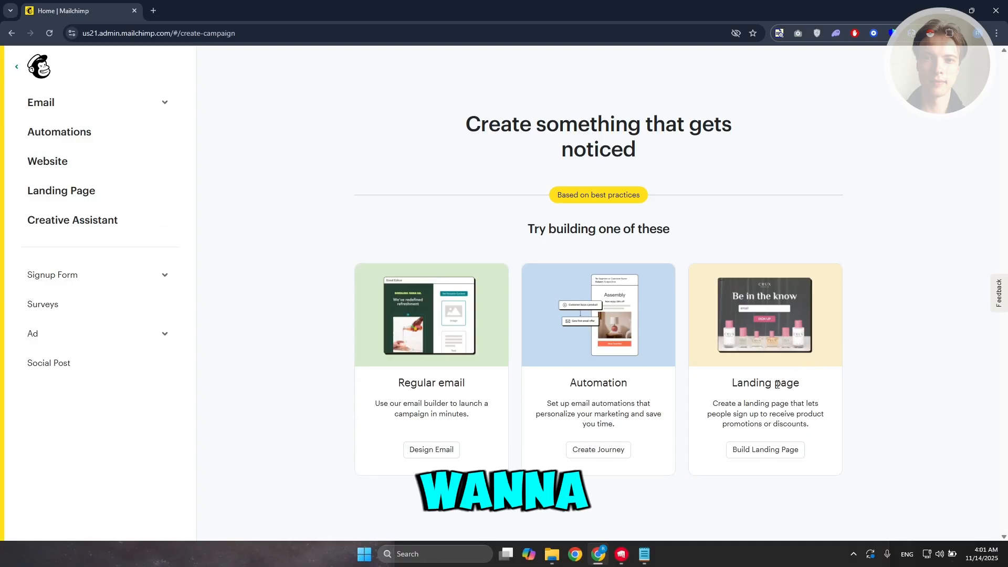
pyautogui.click(747, 451)
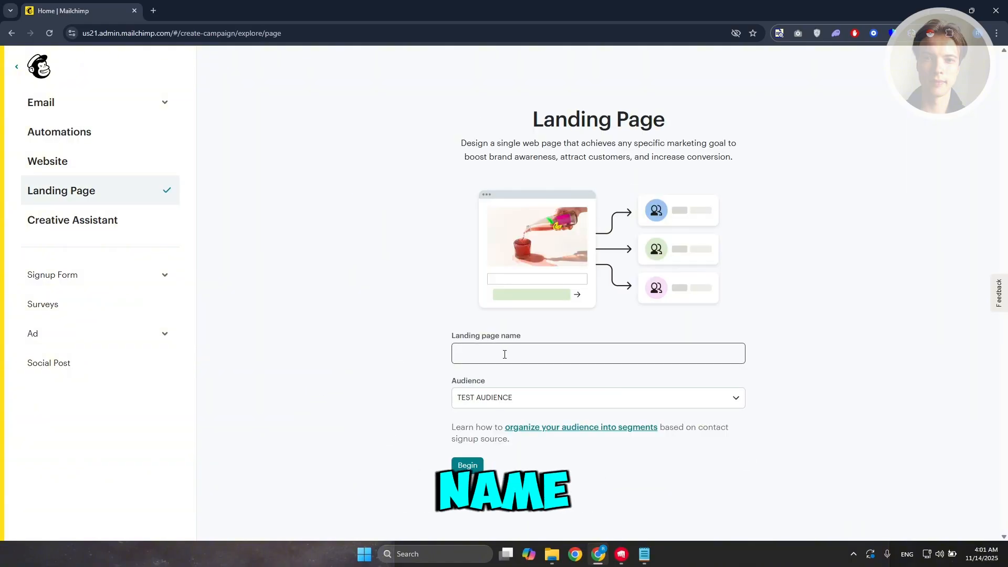
# Name the landing page TEST LAND, keep TEST AUDIENCE as its audience, and begin the setup.
pyautogui.click(528, 399)
pyautogui.click(529, 402)
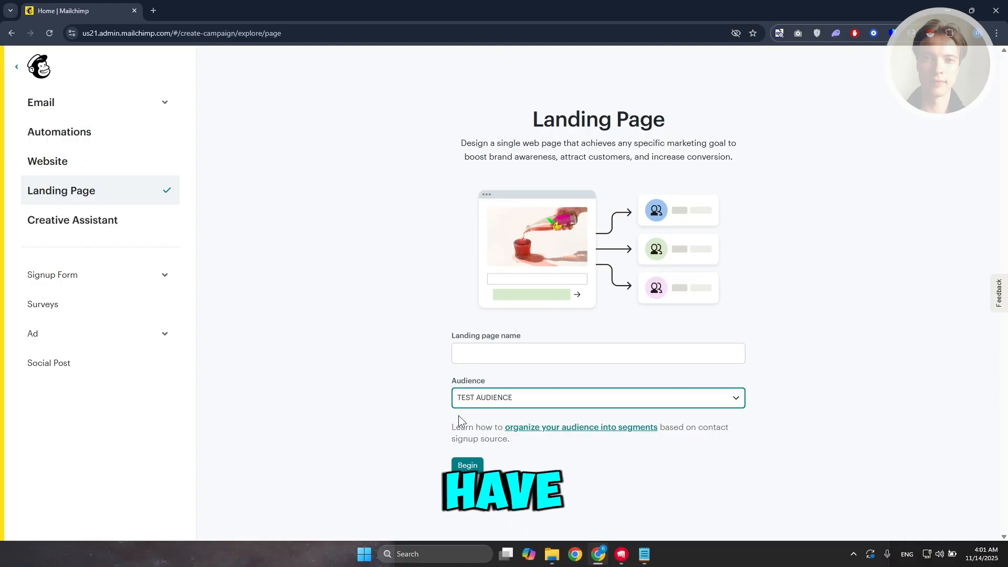
pyautogui.click(501, 354)
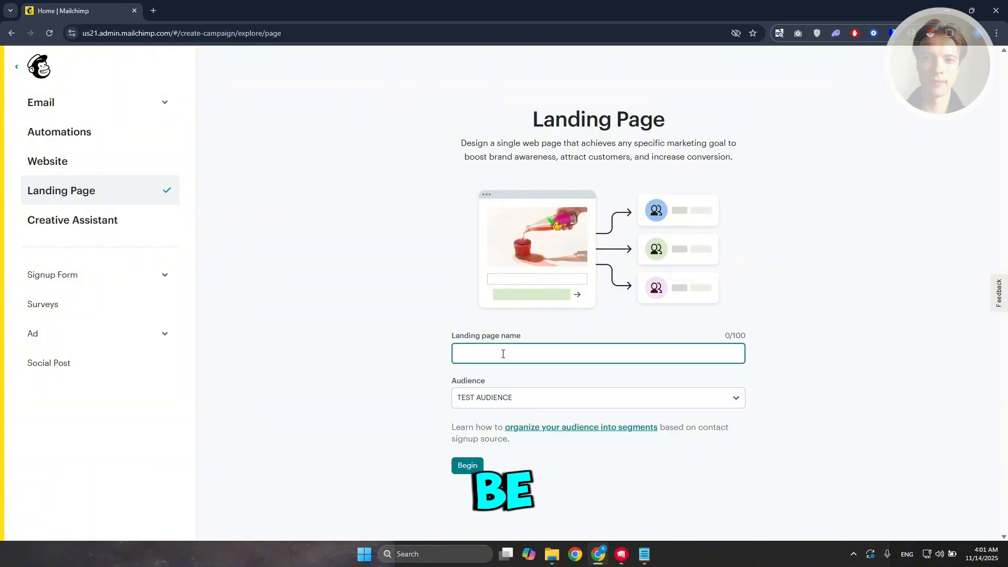
pyautogui.write('TEST LAND')
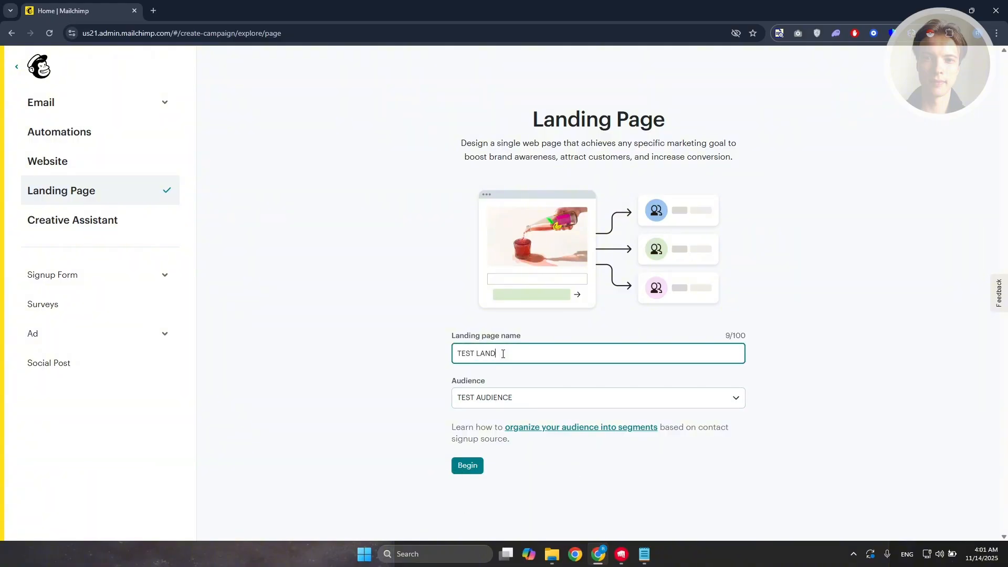
pyautogui.click(469, 466)
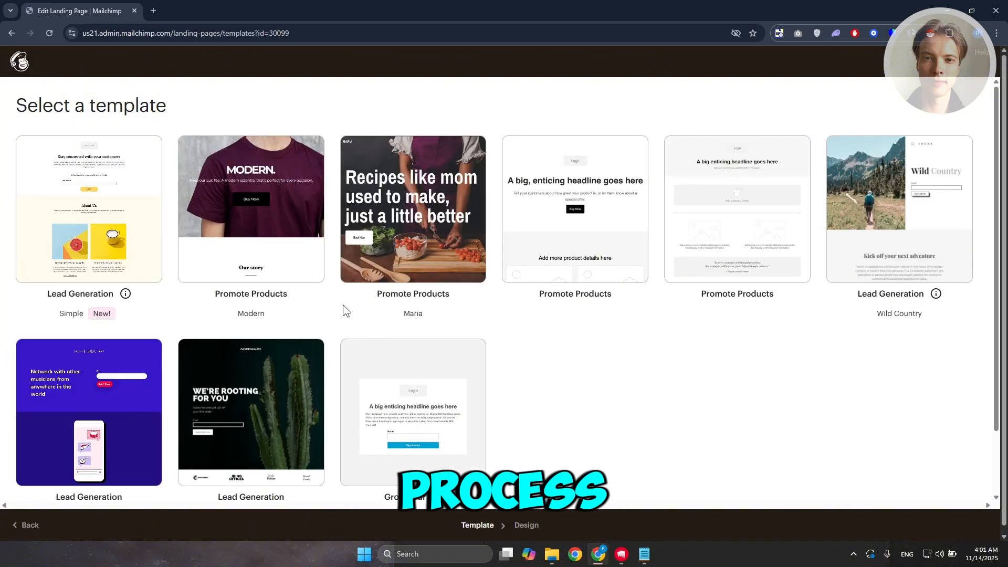
# Browse the landing page templates and choose the Promote Products template named Maria.
pyautogui.scroll(-1, 87, 281)
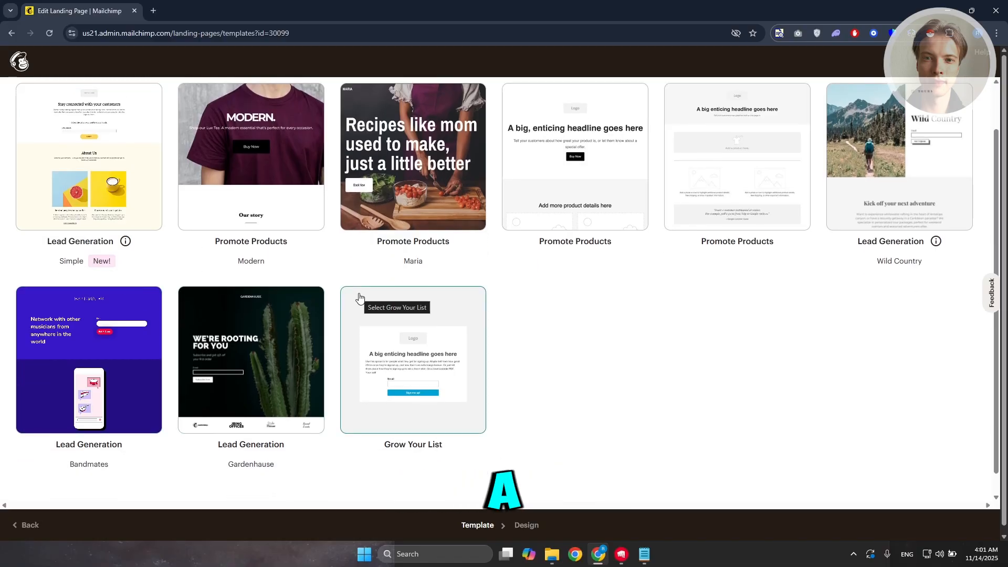
pyautogui.scroll(1, 359, 297)
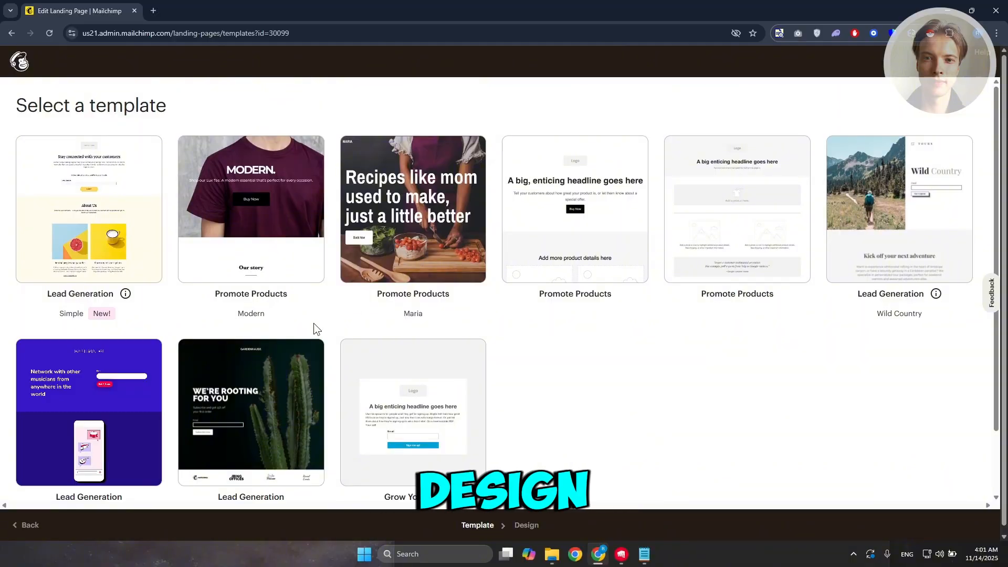
pyautogui.click(414, 219)
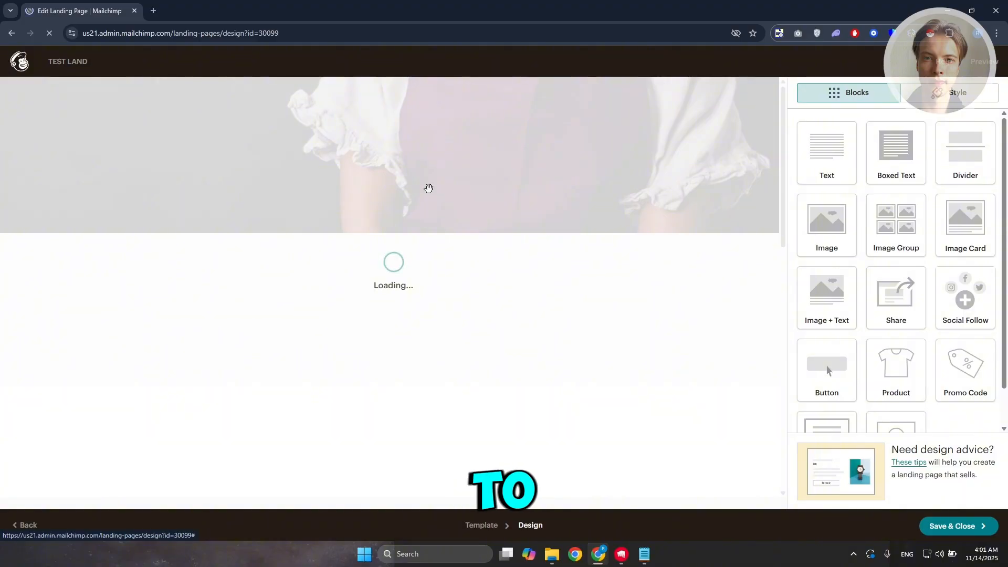
# Look over the template's header and add a Social Follow block directly below the Book Now button.
pyautogui.scroll(-6, 662, 328)
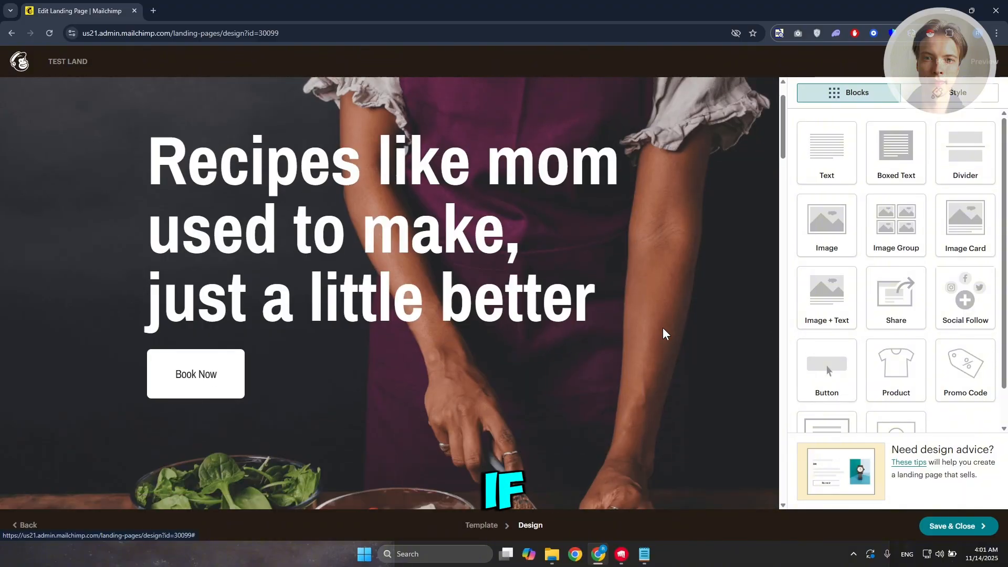
pyautogui.scroll(-1, 647, 315)
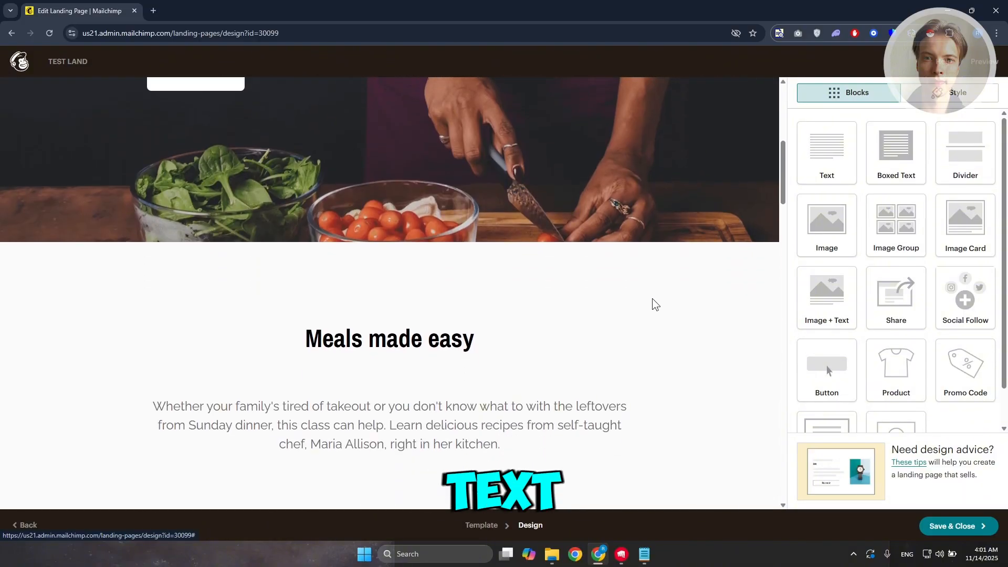
pyautogui.scroll(5, 631, 389)
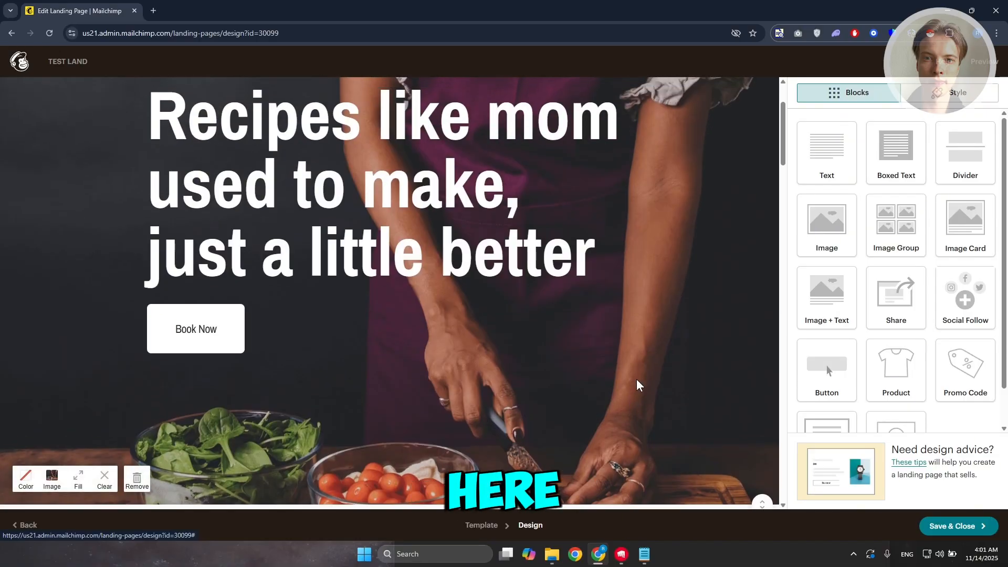
pyautogui.scroll(-3, 637, 377)
pyautogui.moveTo(981, 298); pyautogui.dragTo(389, 215)
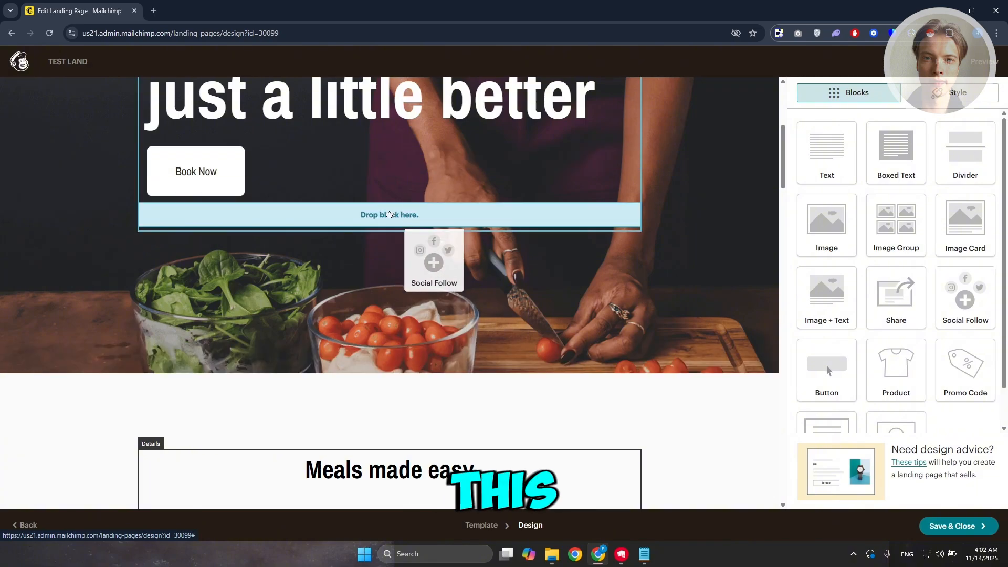
pyautogui.moveTo(389, 215); pyautogui.dragTo(389, 215)
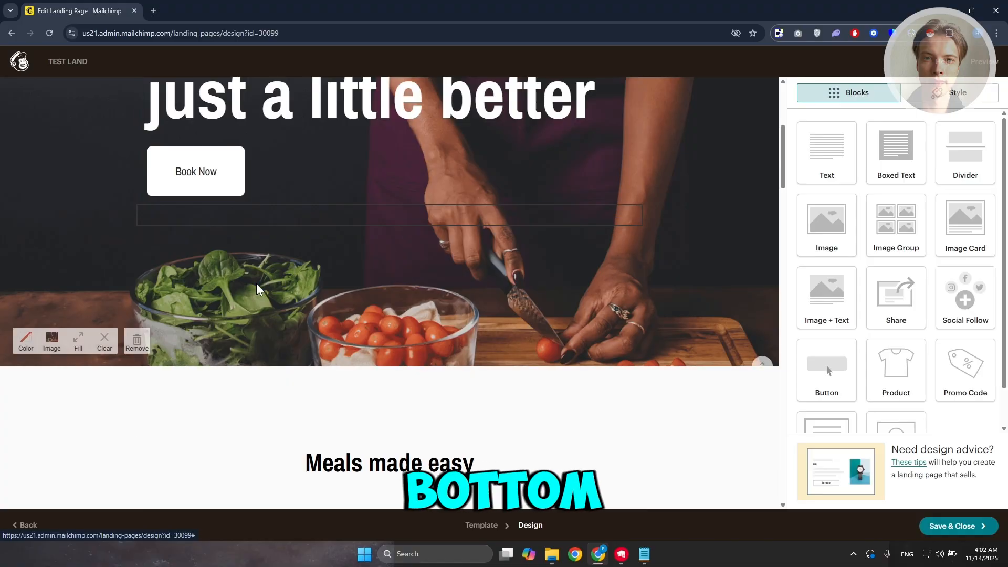
# Review the Social Follow block's content, style and settings options and save the block.
pyautogui.scroll(3, 257, 284)
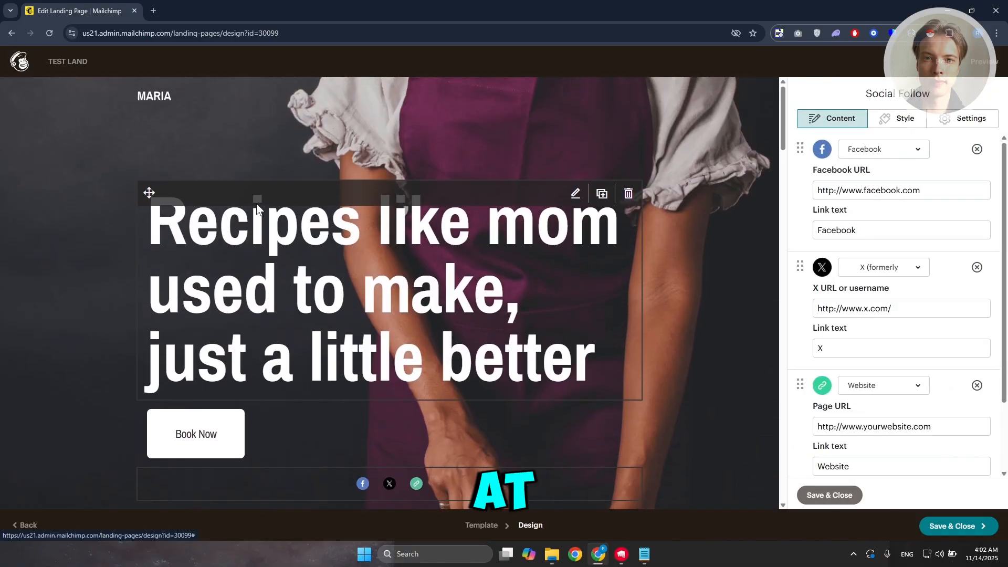
pyautogui.scroll(-3, 230, 282)
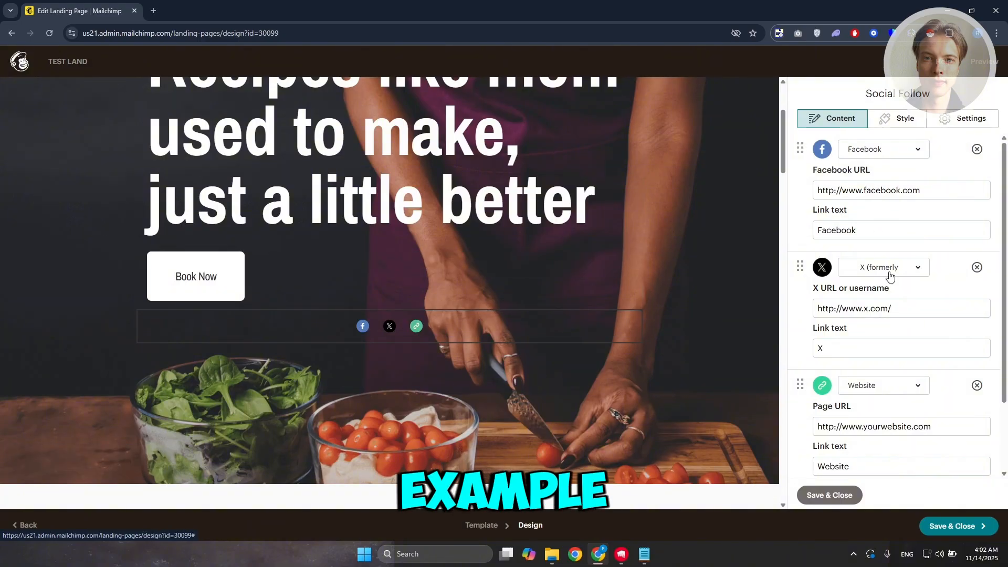
pyautogui.scroll(-2, 902, 311)
pyautogui.click(900, 118)
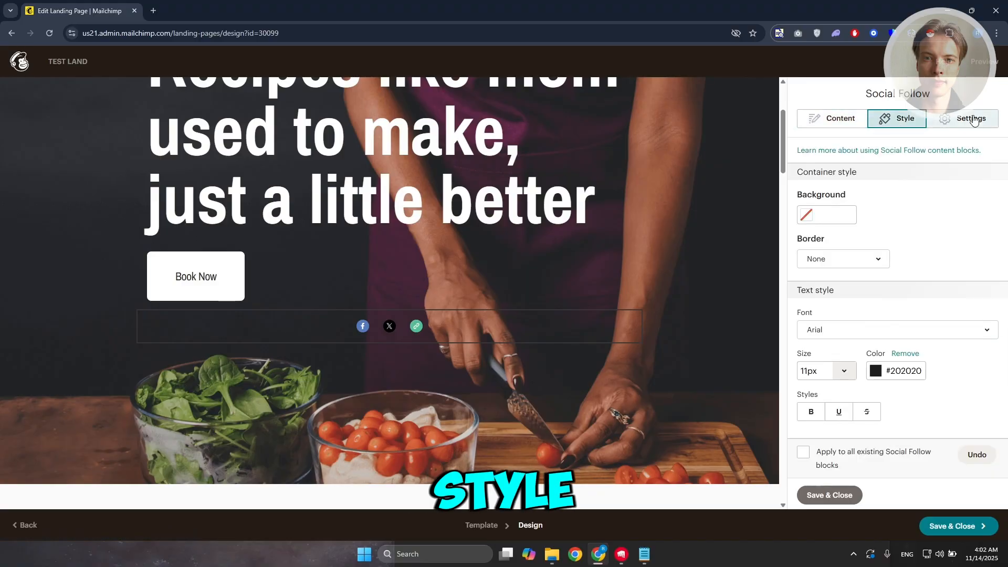
pyautogui.click(972, 119)
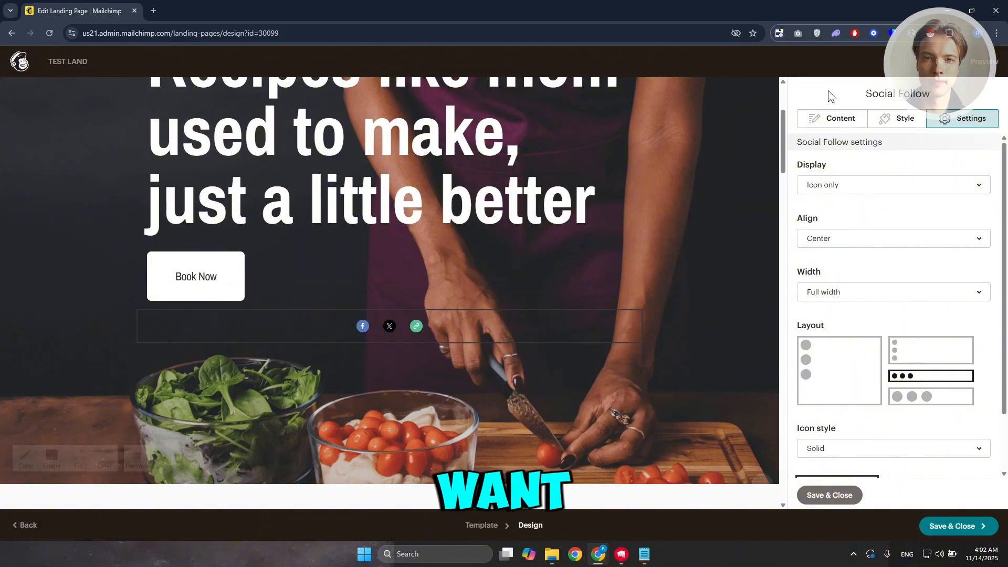
pyautogui.click(827, 496)
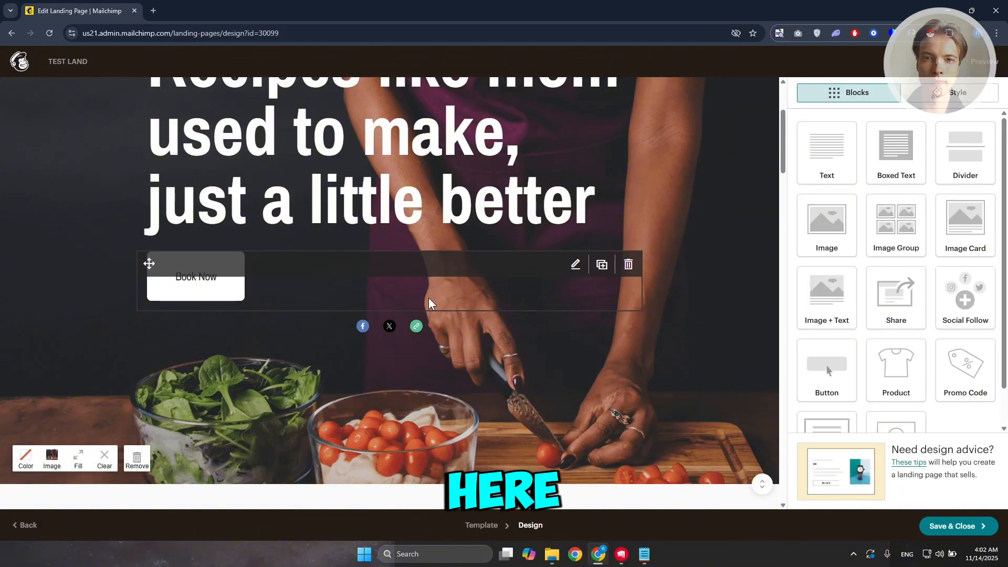
# Add a Divider block between the Meals made easy paragraph and the Where we'll meet columns, keeping its Solid top border, and save it.
pyautogui.scroll(-1, 900, 300)
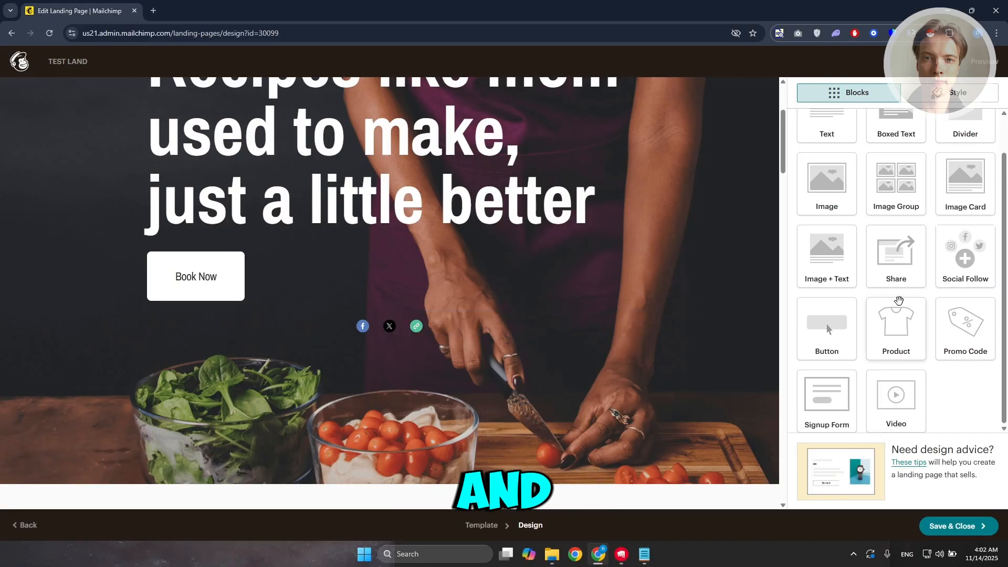
pyautogui.scroll(-10, 625, 344)
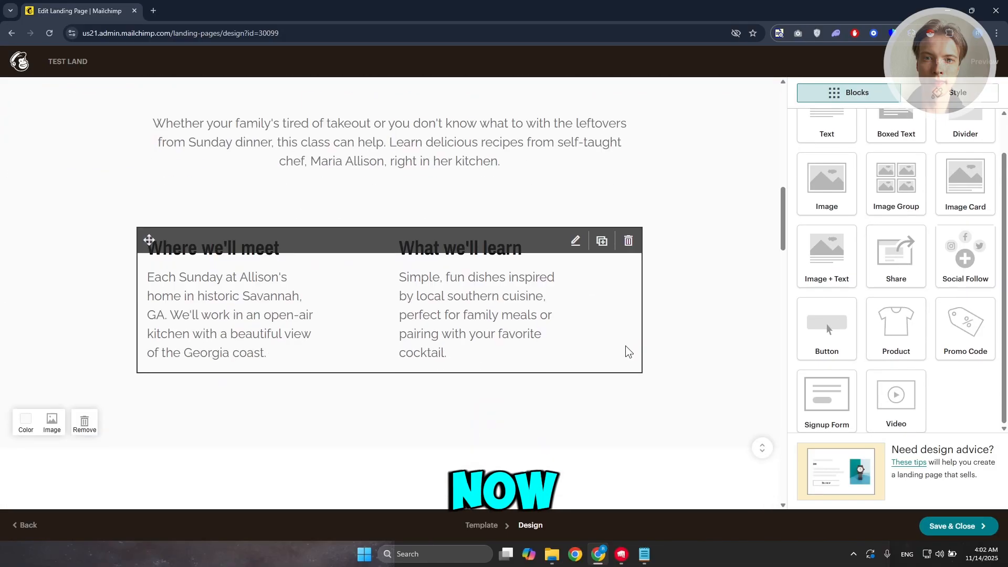
pyautogui.scroll(1, 899, 408)
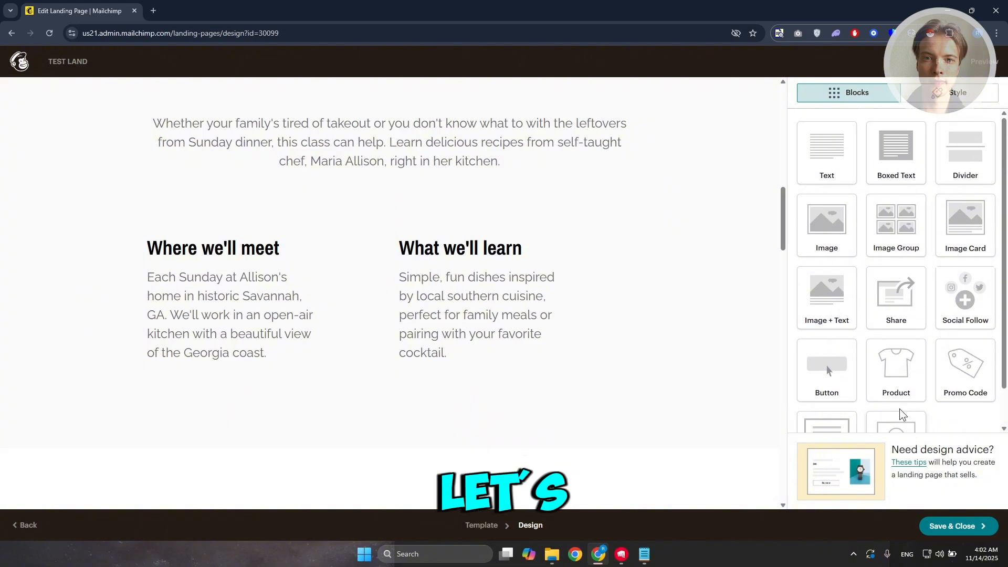
pyautogui.moveTo(961, 182); pyautogui.dragTo(358, 186)
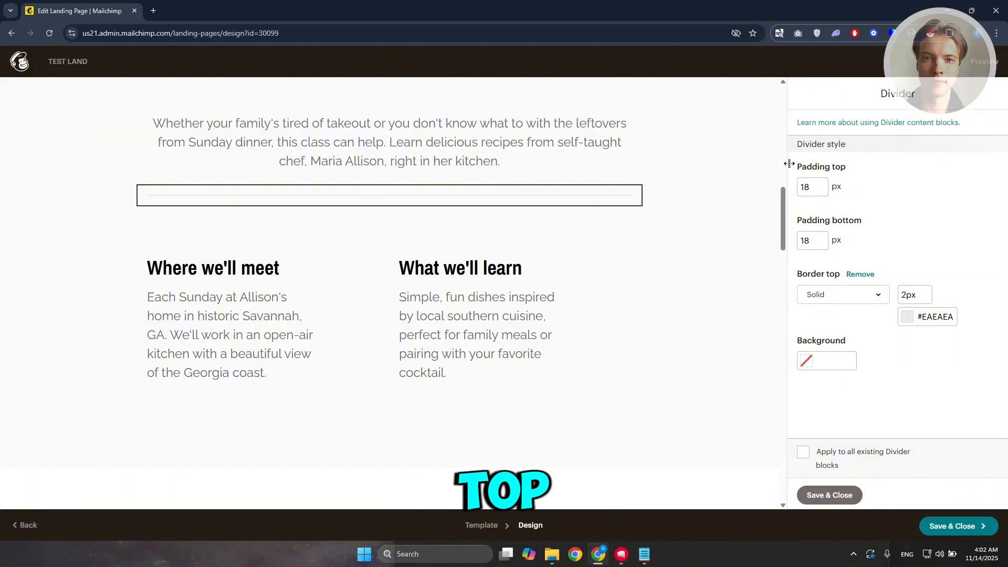
pyautogui.click(874, 301)
pyautogui.click(874, 301)
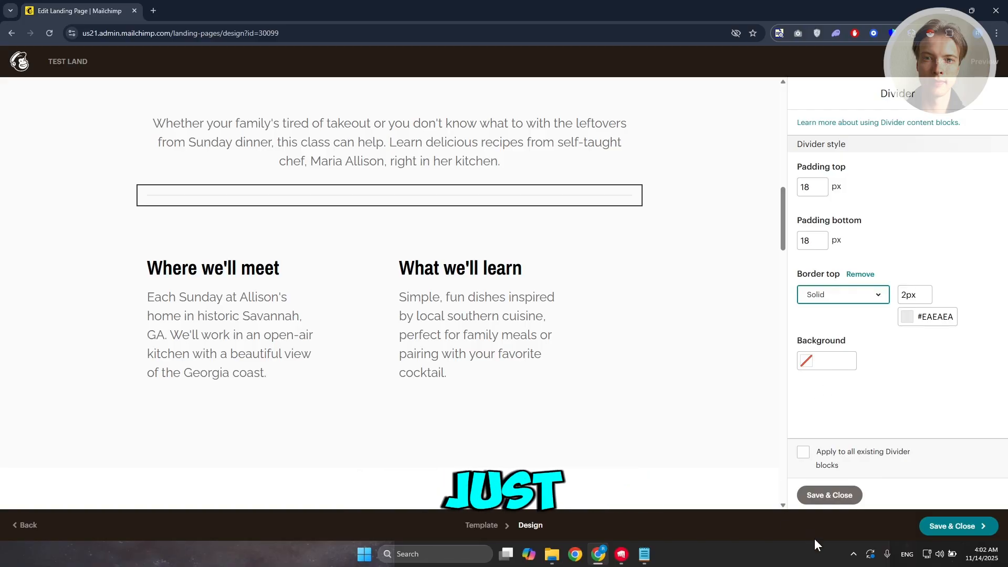
pyautogui.click(829, 495)
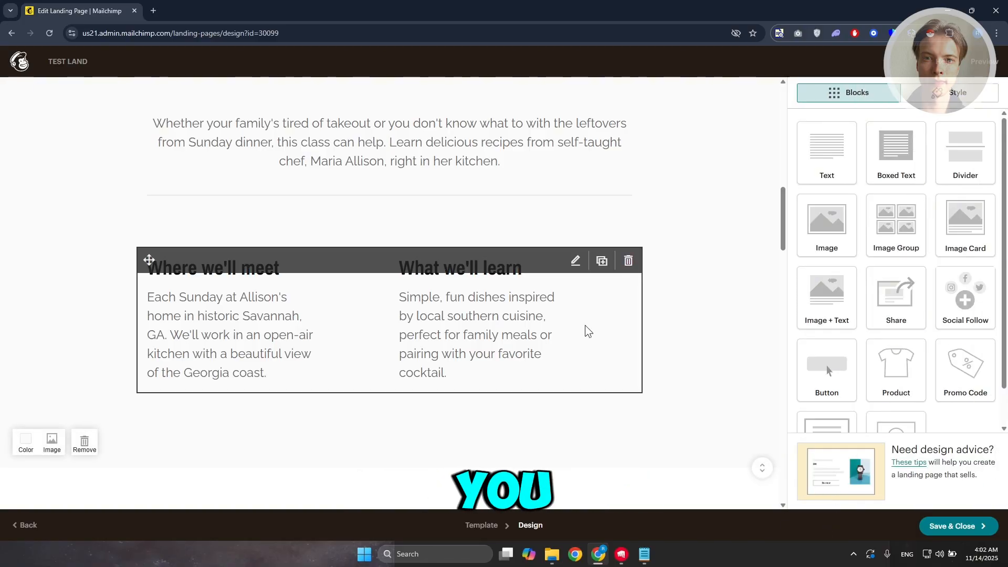
# Examine the remaining page sections, the available content blocks, and the Page and Header style options.
pyautogui.scroll(-10, 685, 335)
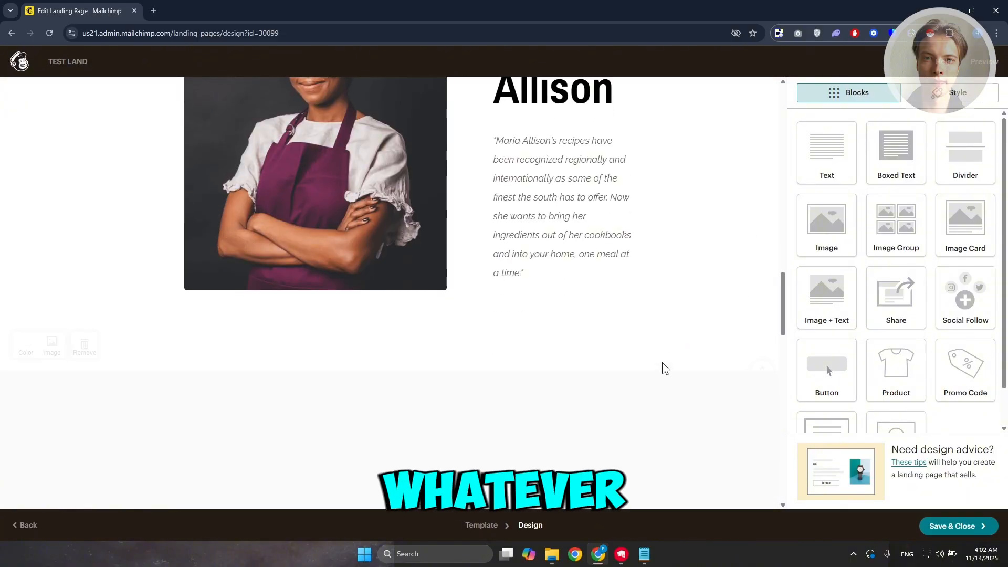
pyautogui.scroll(-1, 888, 348)
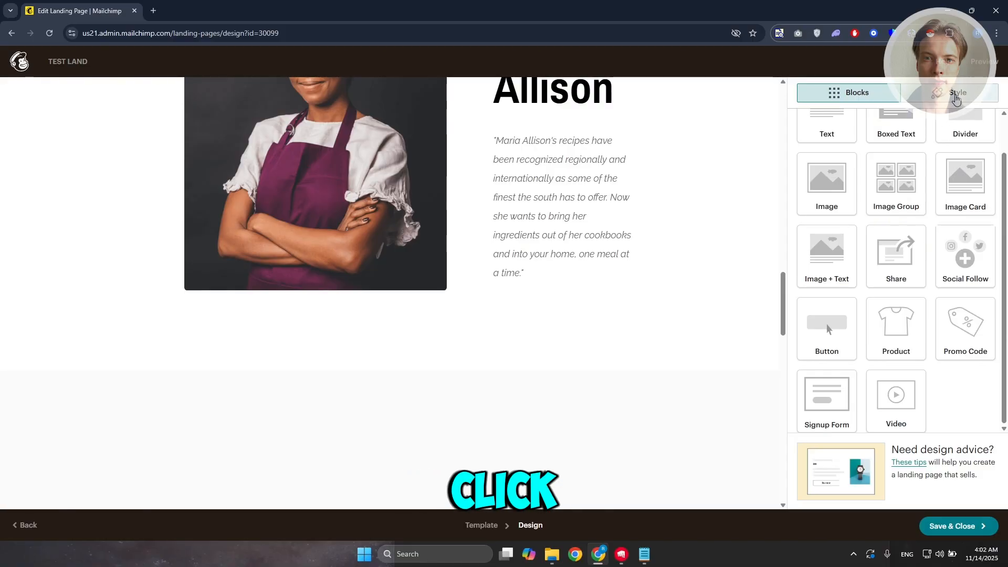
pyautogui.click(951, 103)
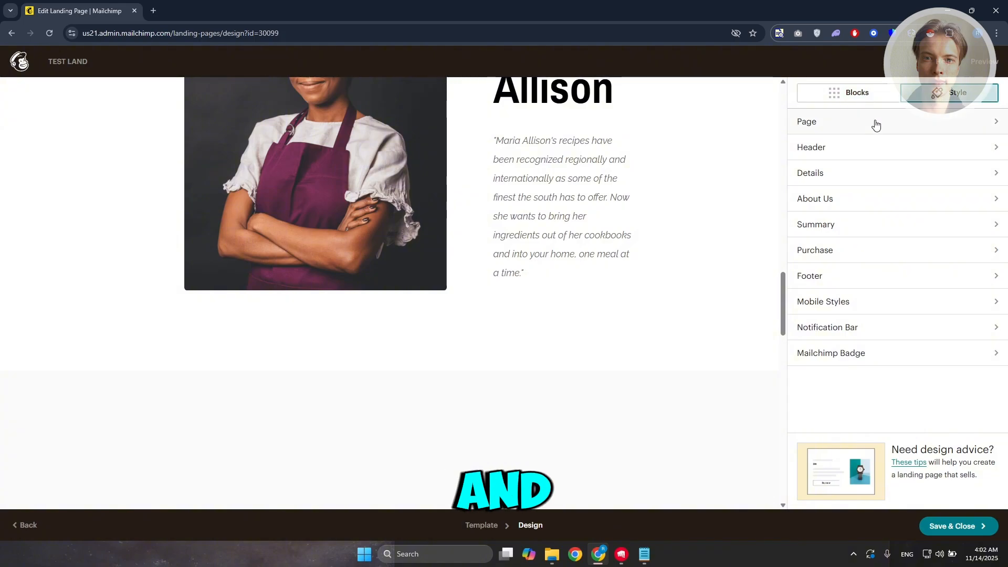
pyautogui.click(839, 130)
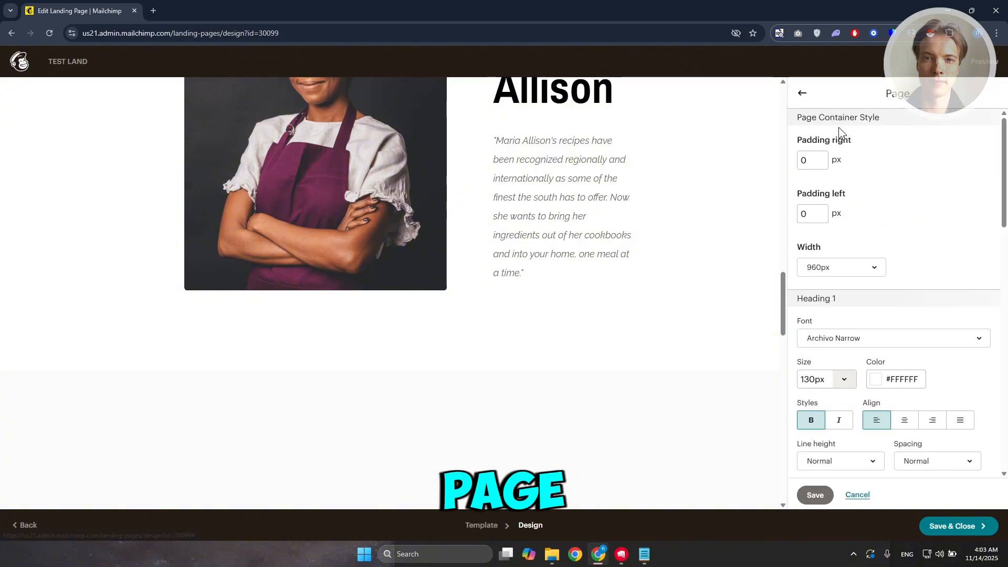
pyautogui.click(802, 96)
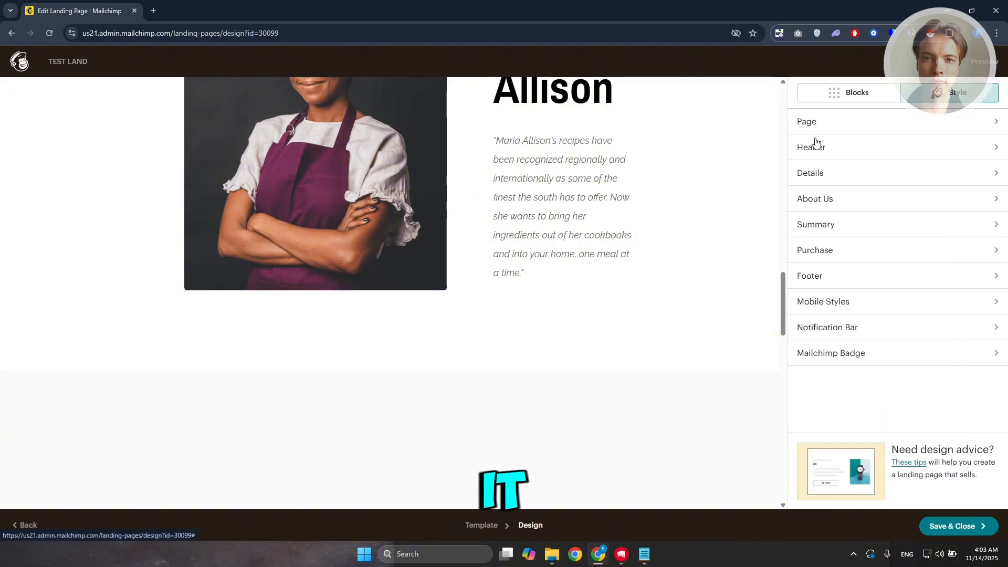
pyautogui.click(851, 148)
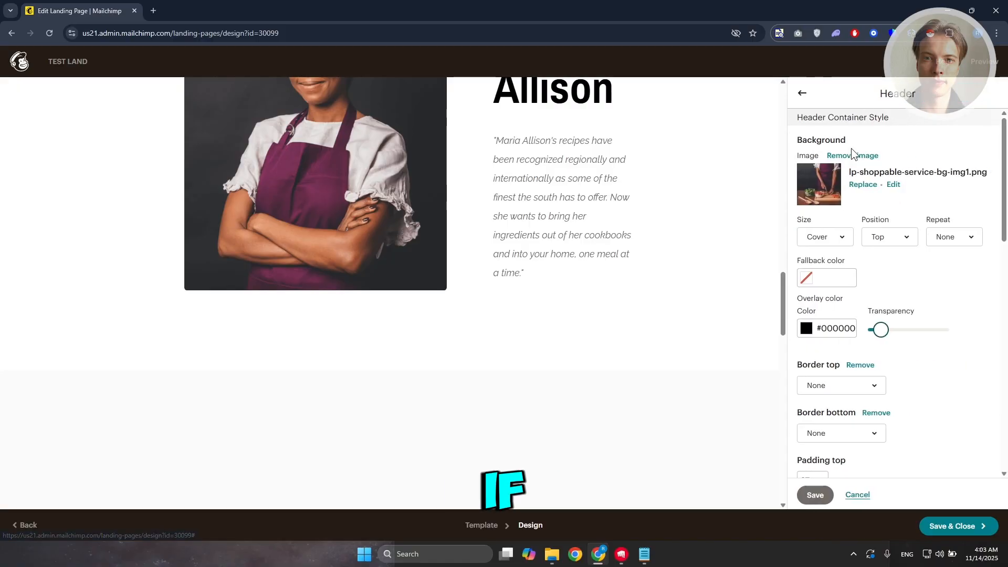
pyautogui.click(810, 97)
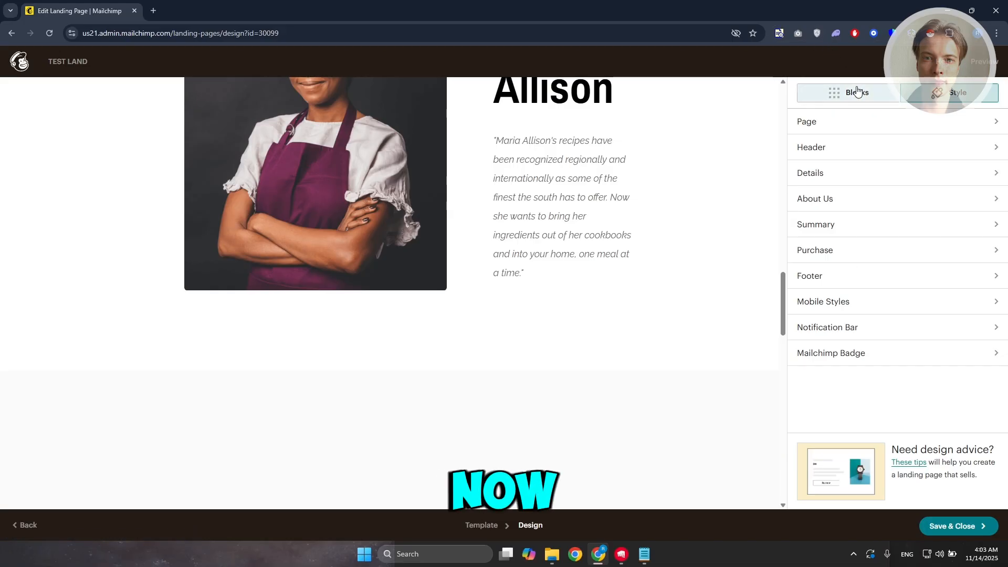
pyautogui.click(838, 93)
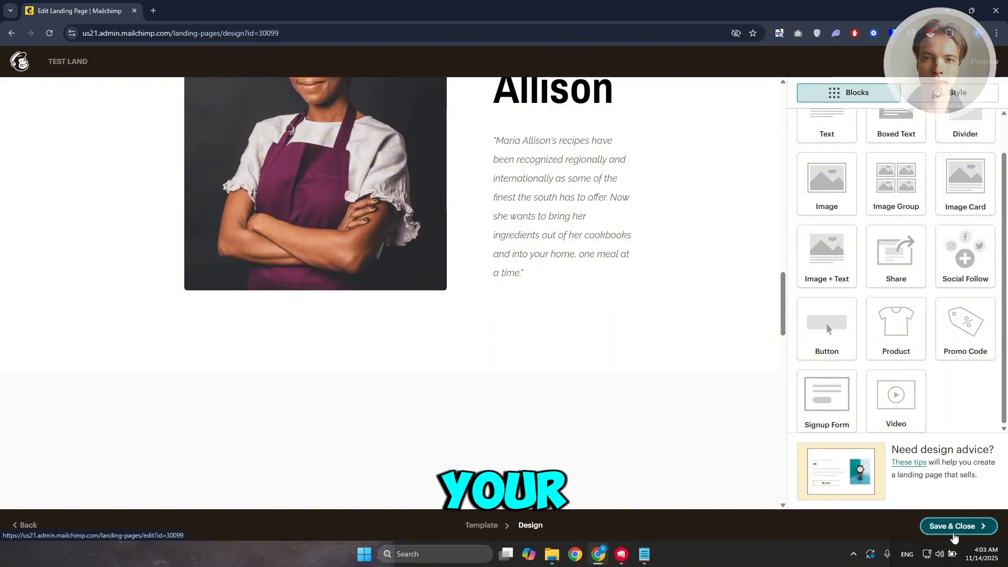
# Save and close the page design, and publish the TEST LAND landing page after checking its setup and tracking sections.
pyautogui.click(954, 535)
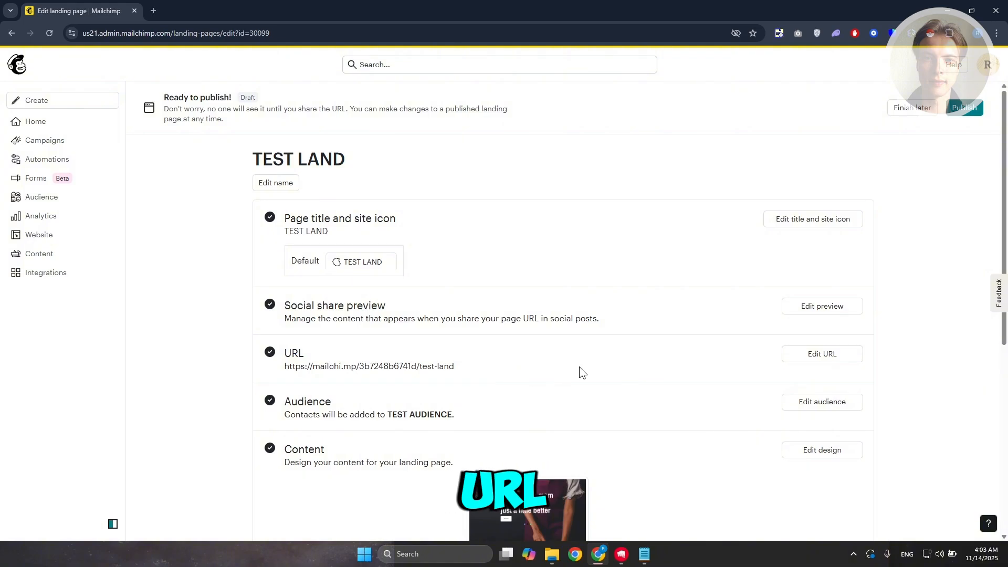
pyautogui.scroll(-5, 477, 438)
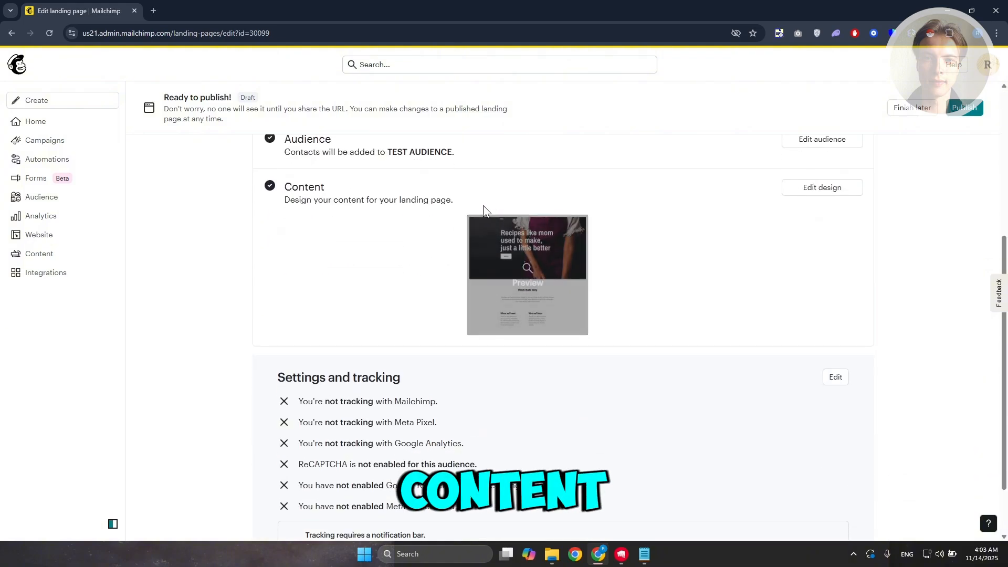
pyautogui.scroll(-2, 428, 206)
pyautogui.scroll(4, 428, 207)
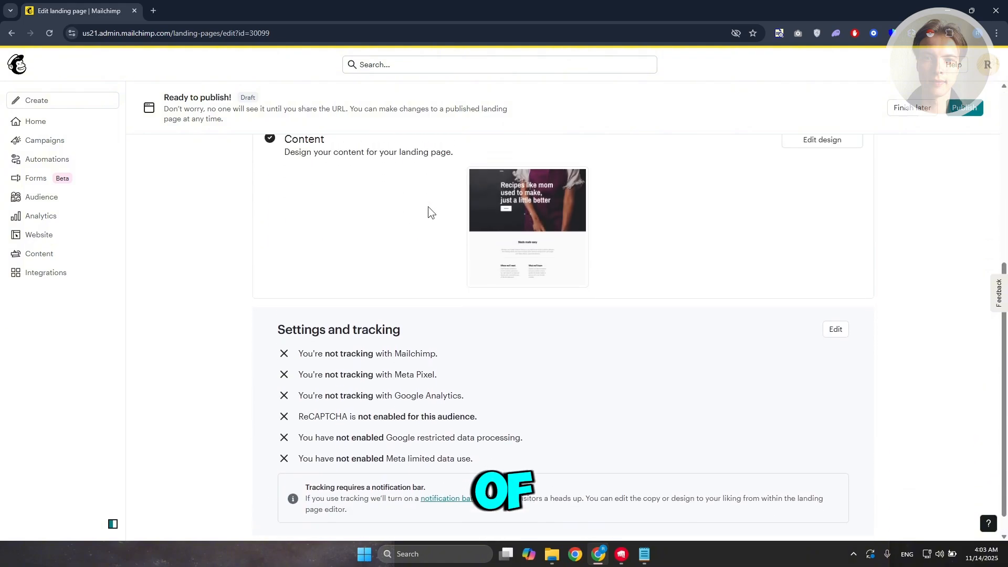
pyautogui.scroll(3, 414, 216)
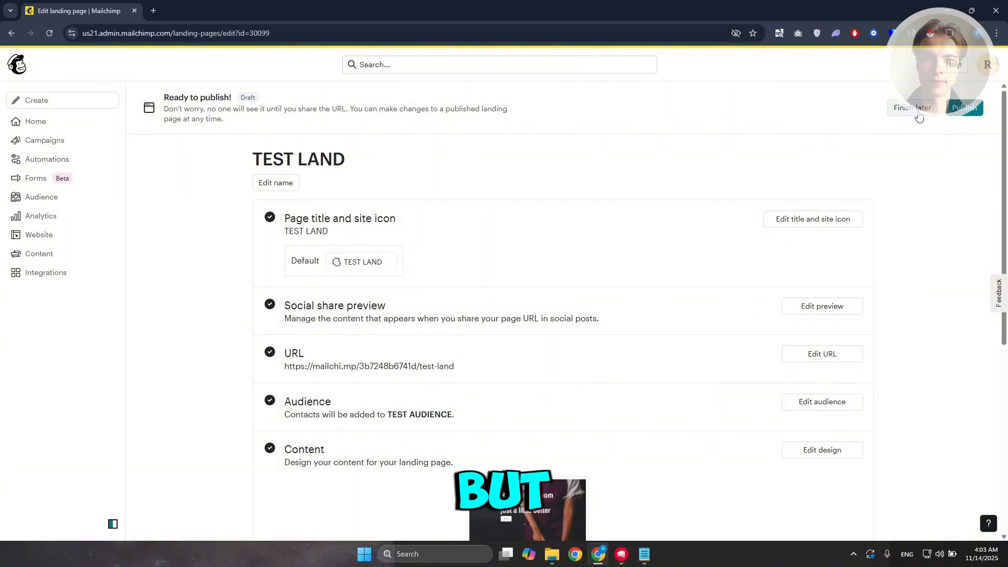
pyautogui.click(968, 108)
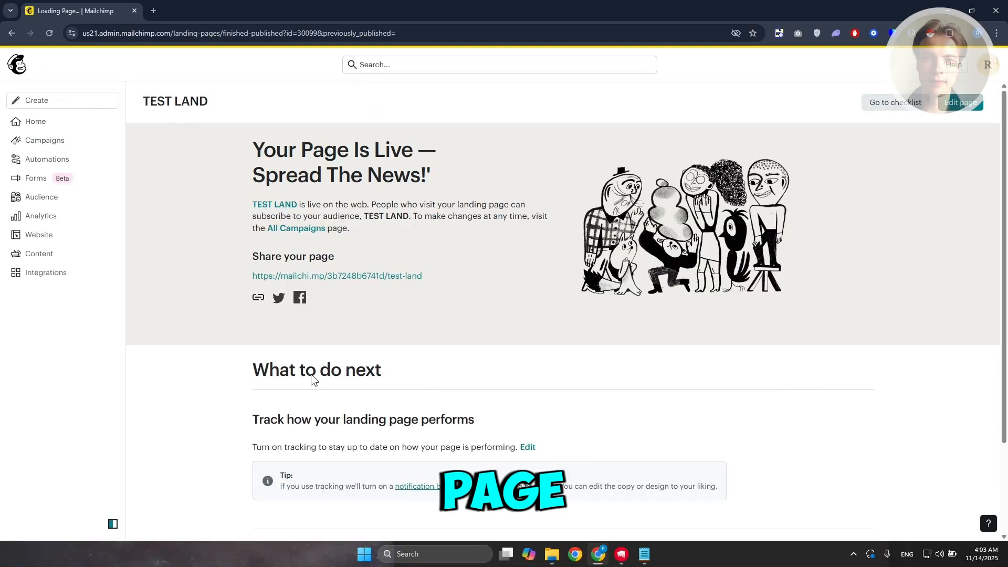
# Open the published page from its share URL, check the social icons and divider on it, and return to the Mailchimp confirmation page.
pyautogui.click(346, 276)
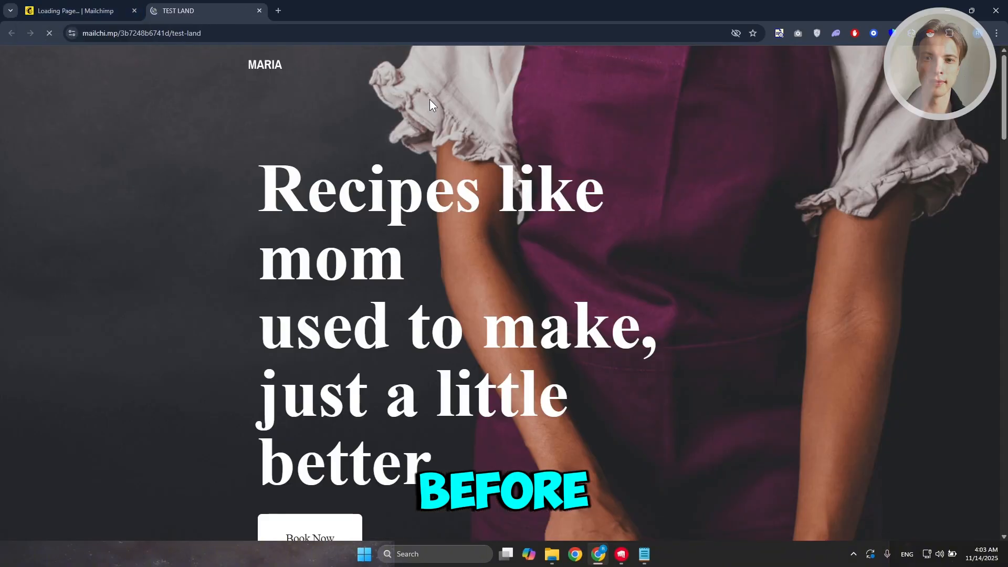
pyautogui.scroll(-5, 462, 285)
pyautogui.scroll(3, 465, 278)
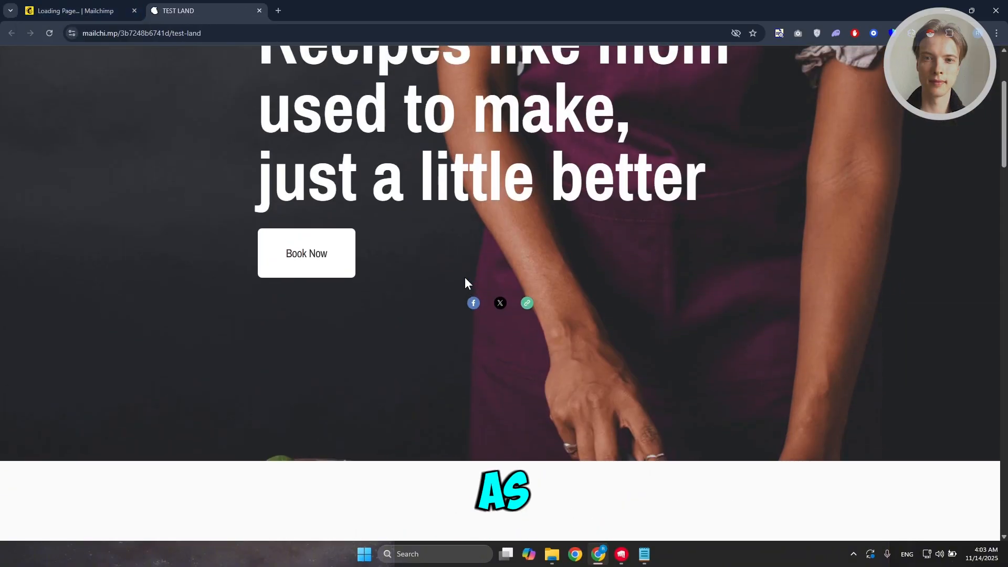
pyautogui.scroll(3, 465, 282)
pyautogui.scroll(-4, 453, 252)
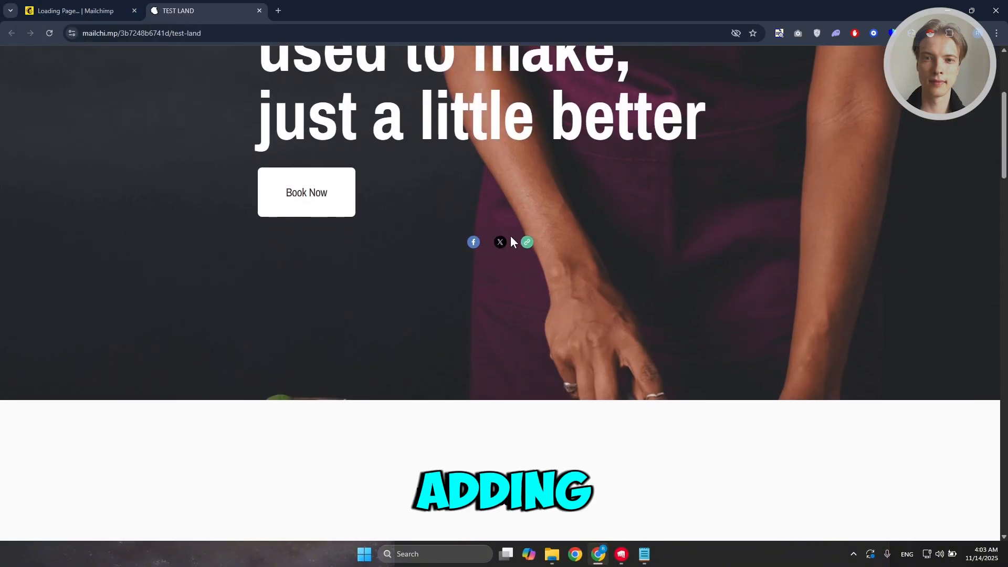
pyautogui.scroll(-5, 524, 235)
pyautogui.scroll(-1, 339, 272)
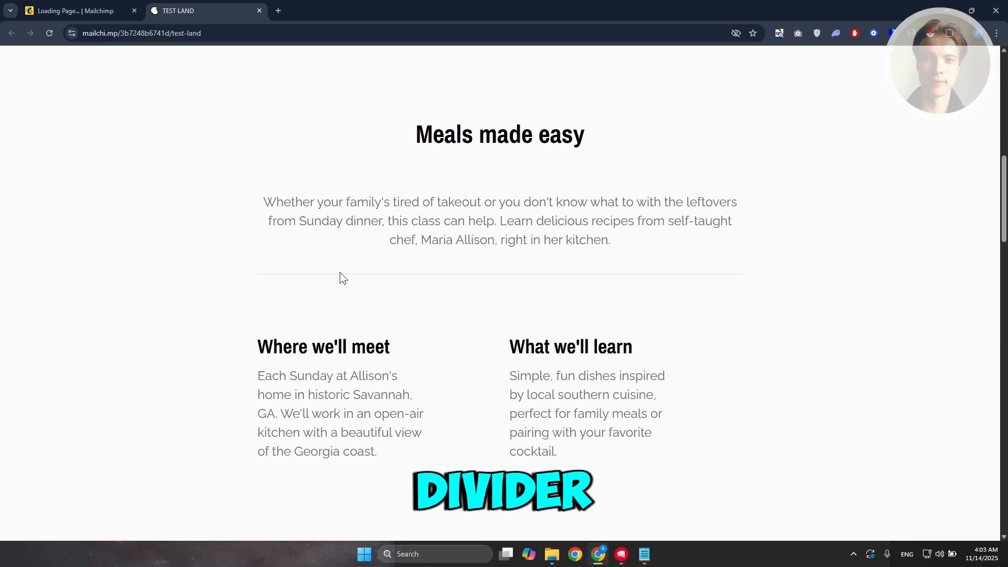
pyautogui.click(93, 4)
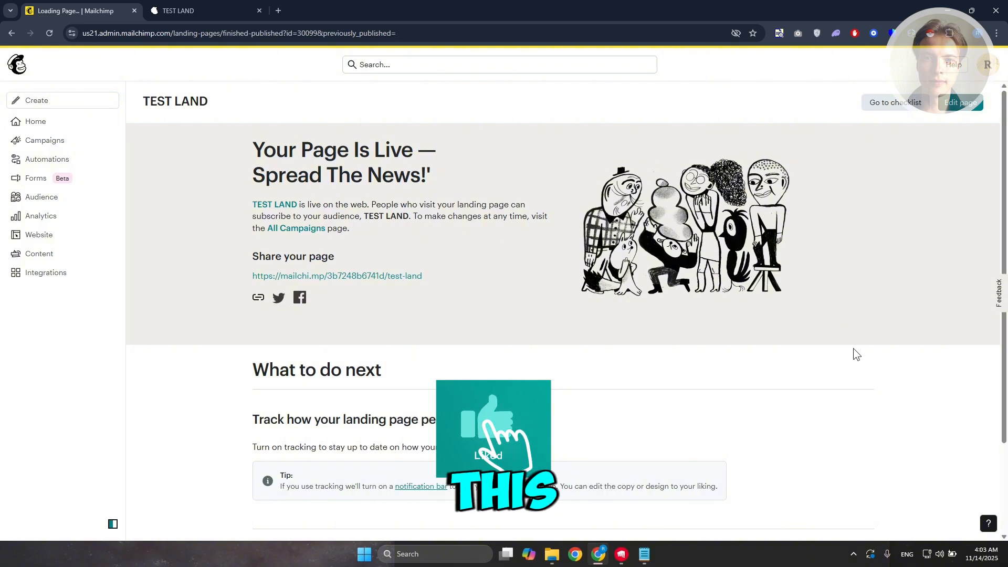